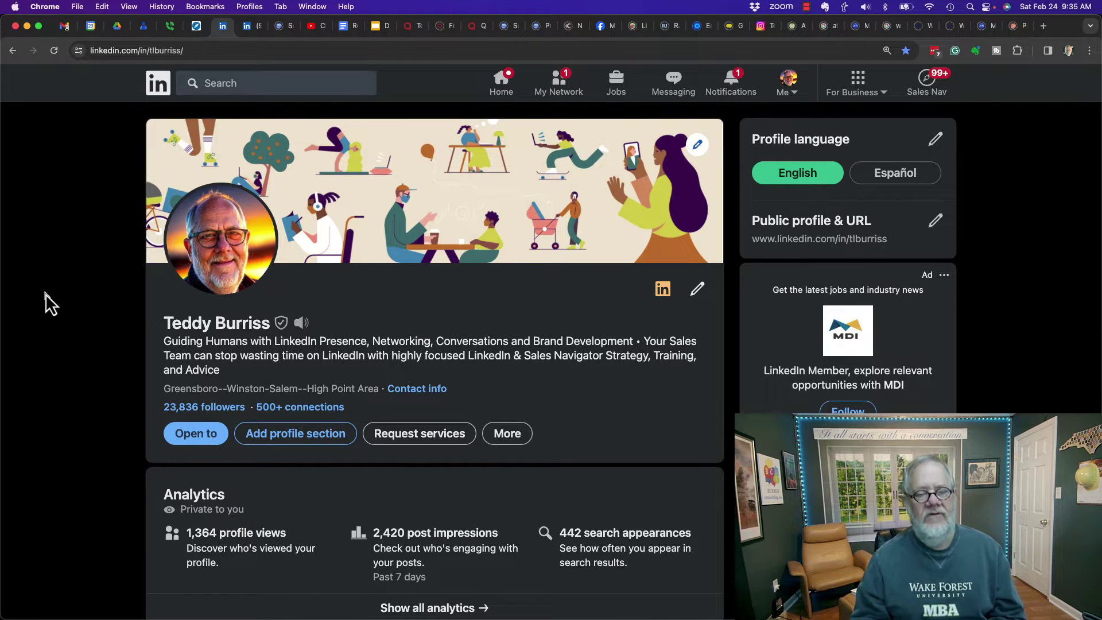
Step: Open the older 'How to add Hyperlinks to text and images in LinkedIn Articles' post and scroll to the email-links note
{"action": "left_click", "coordinate": [247, 29]}
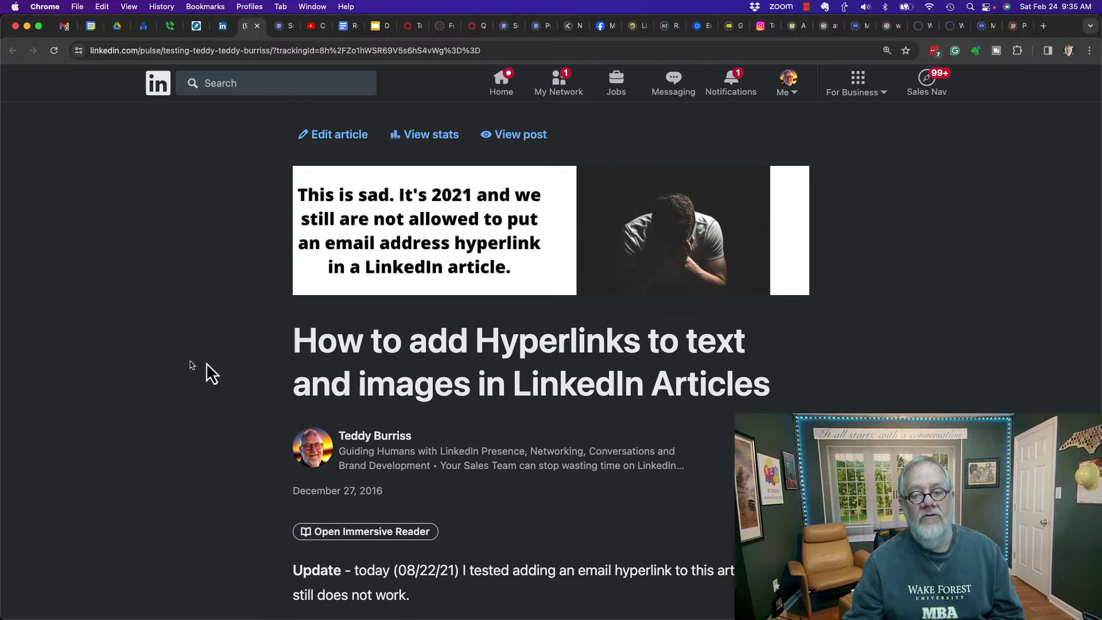
{"action": "scroll", "coordinate": [207, 390], "scroll_direction": "down", "scroll_amount": 3}
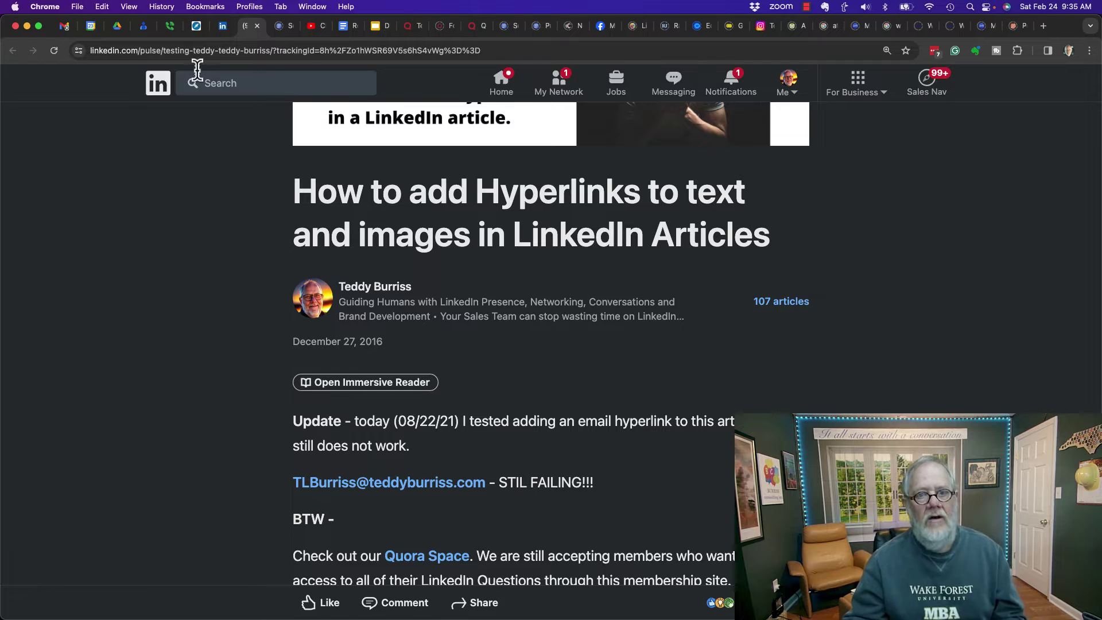
Step: From the Home feed, start a new article titled 'testing email URL' and place the cursor in the body
{"action": "left_click", "coordinate": [224, 29]}
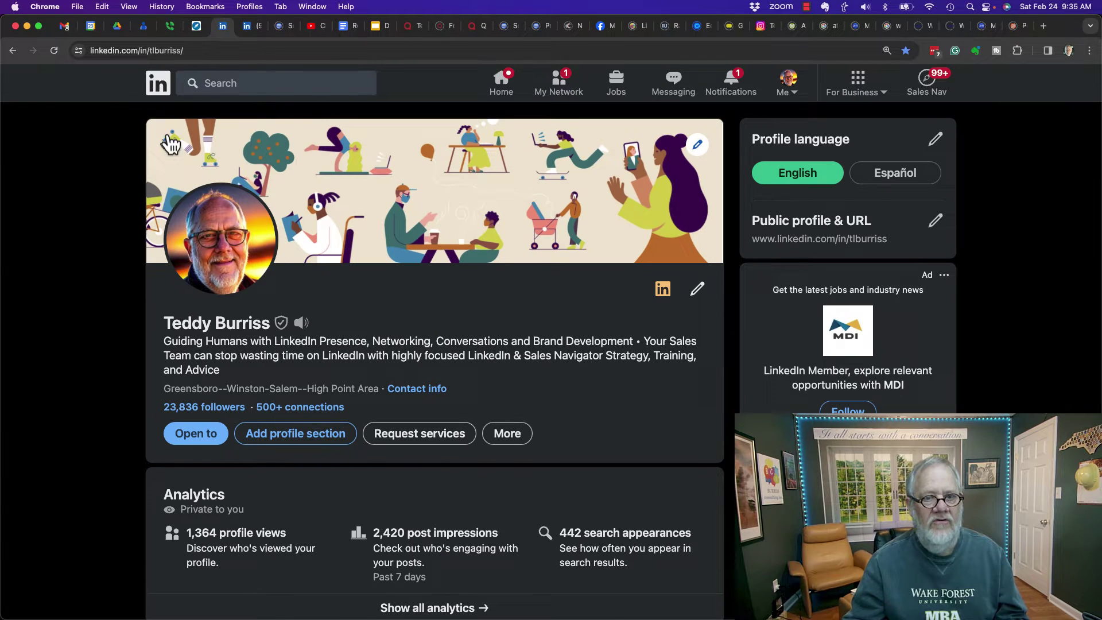
{"action": "left_click", "coordinate": [158, 85]}
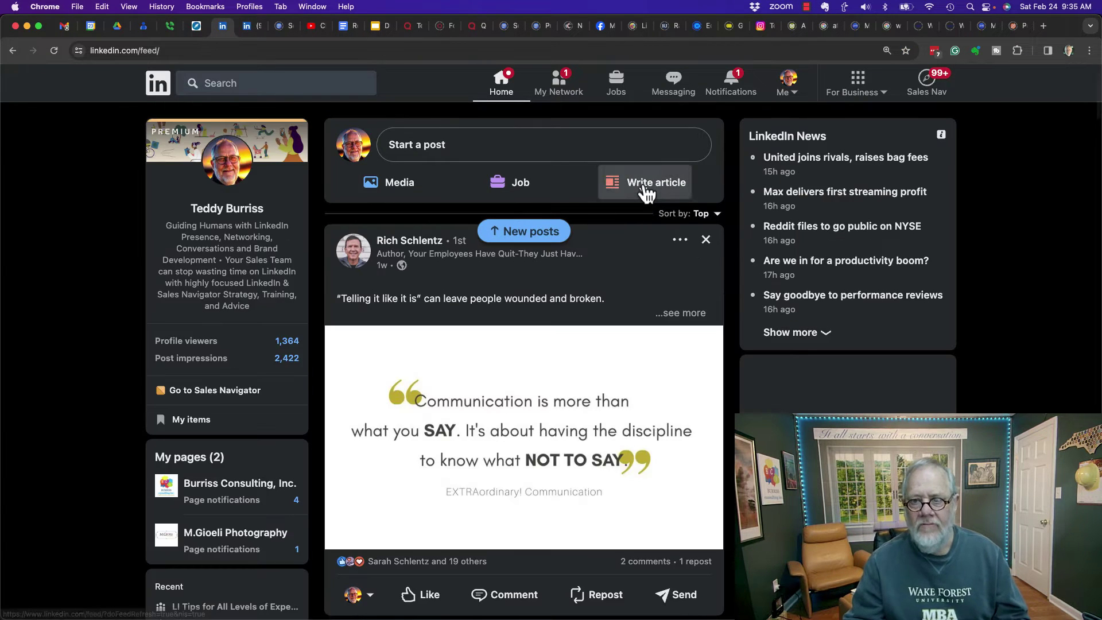
{"action": "left_click", "coordinate": [644, 183]}
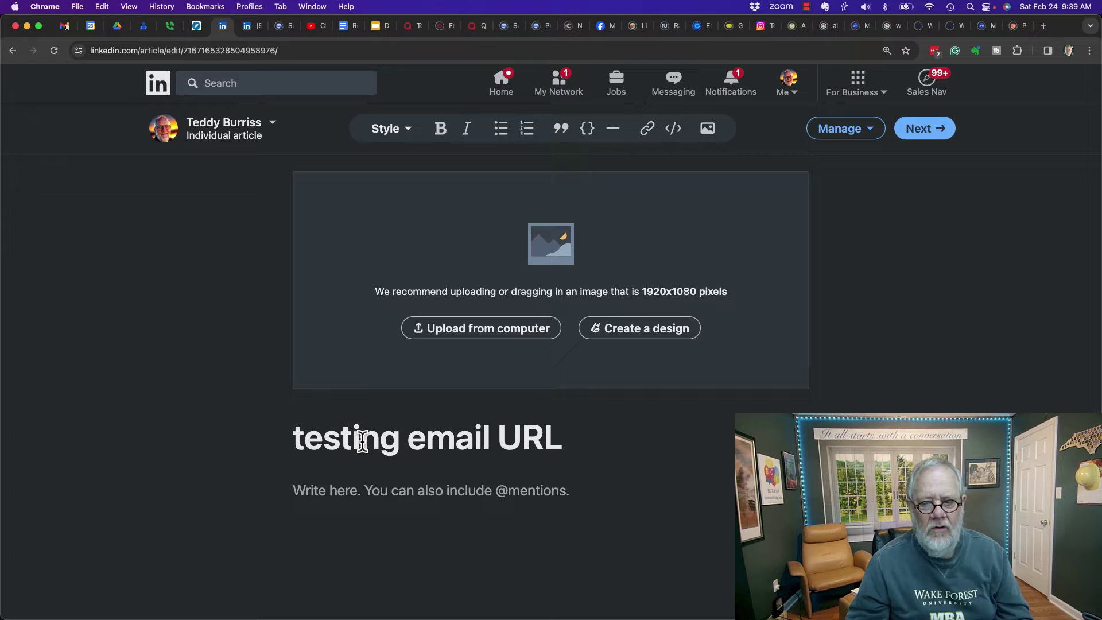
{"action": "left_click", "coordinate": [343, 497]}
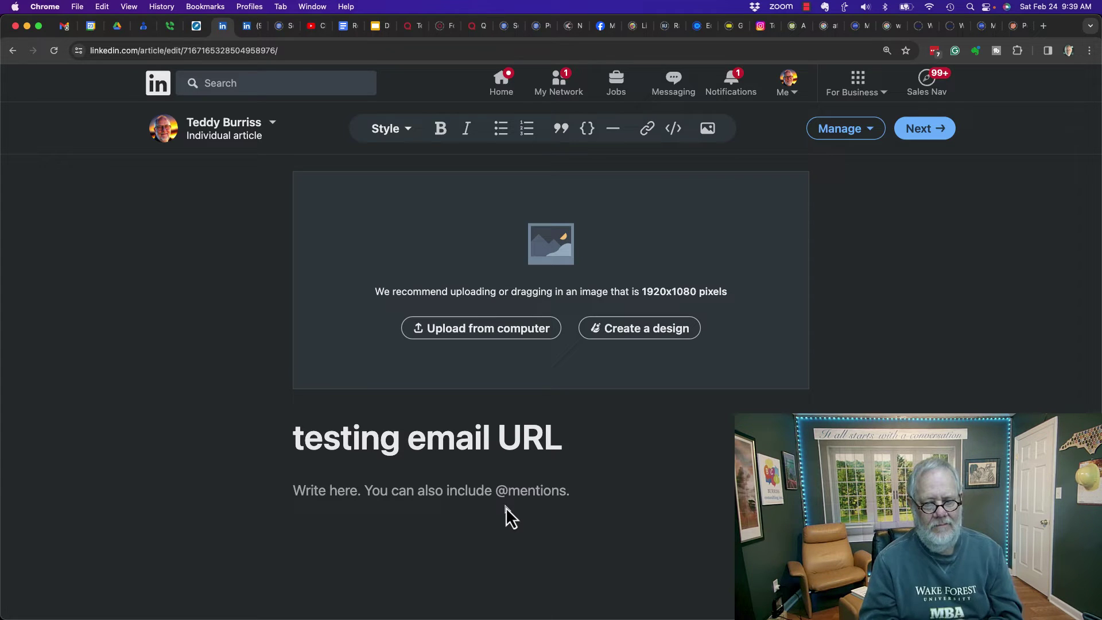
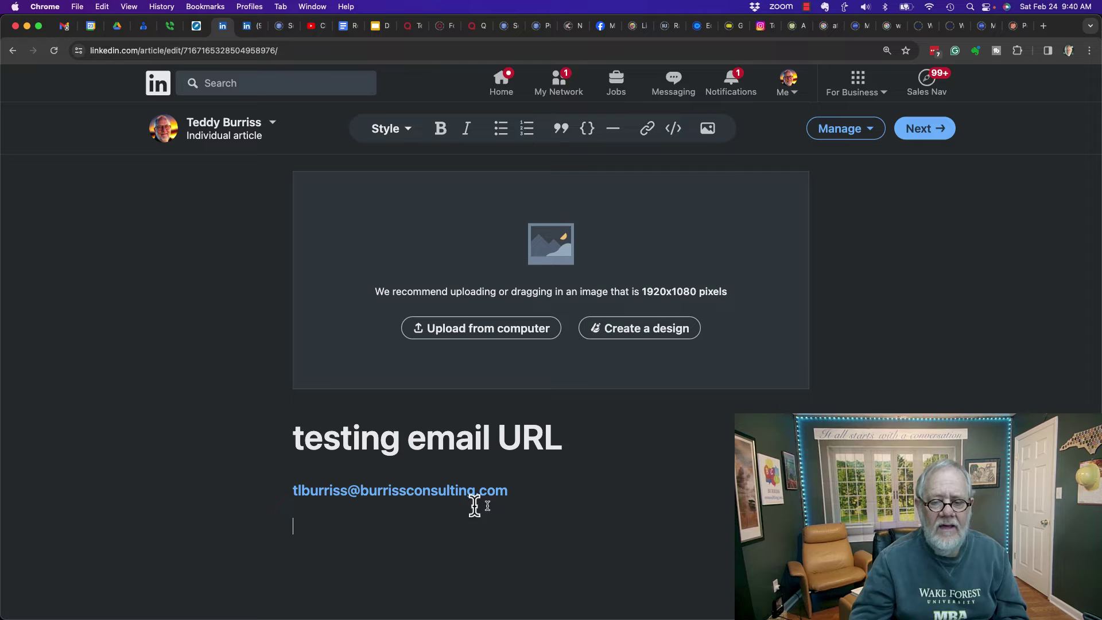
Step: Type the author's email address in the body, preview to confirm it became a mailto link, then resume editing
{"action": "left_click", "coordinate": [868, 130]}
{"action": "left_click", "coordinate": [835, 161]}
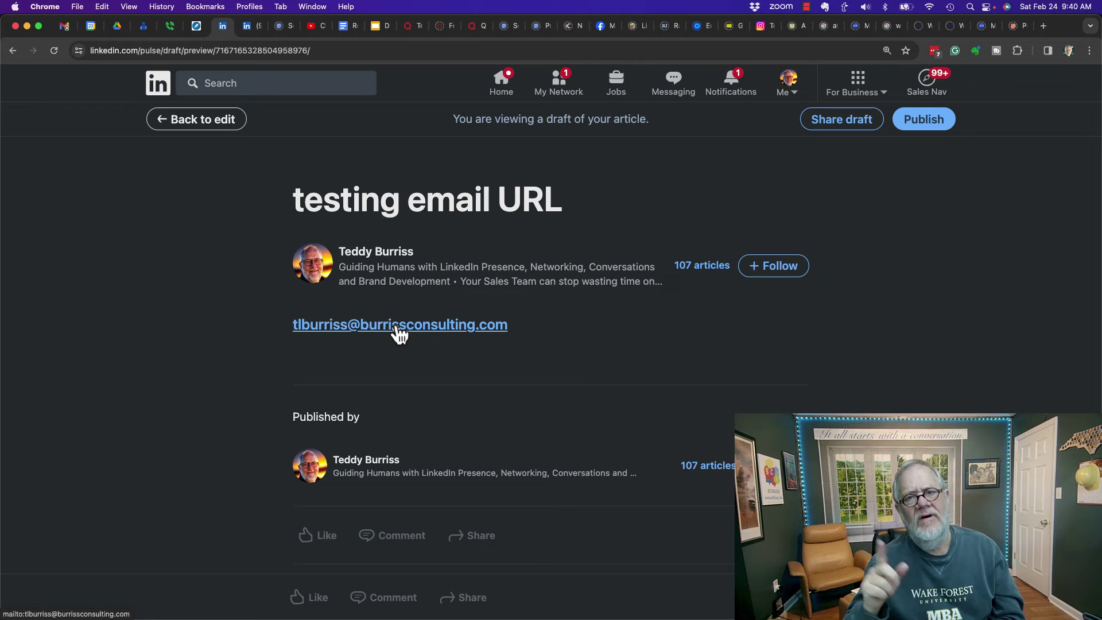
{"action": "left_click", "coordinate": [168, 117]}
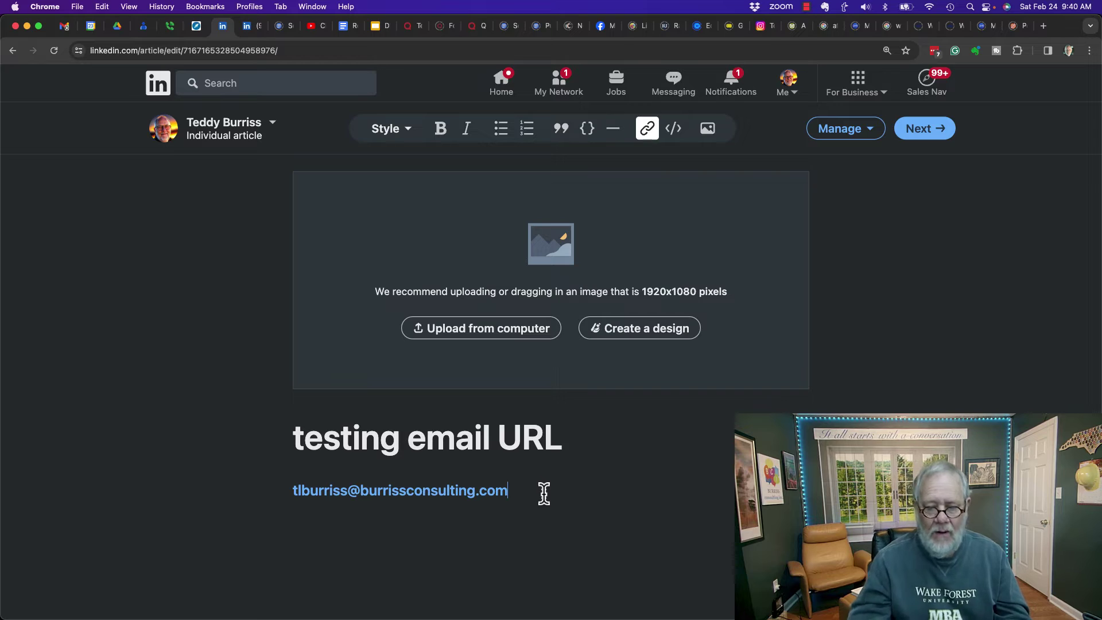
Step: Add a new line inviting readers to email the author and select it
{"action": "key", "text": "Return"}
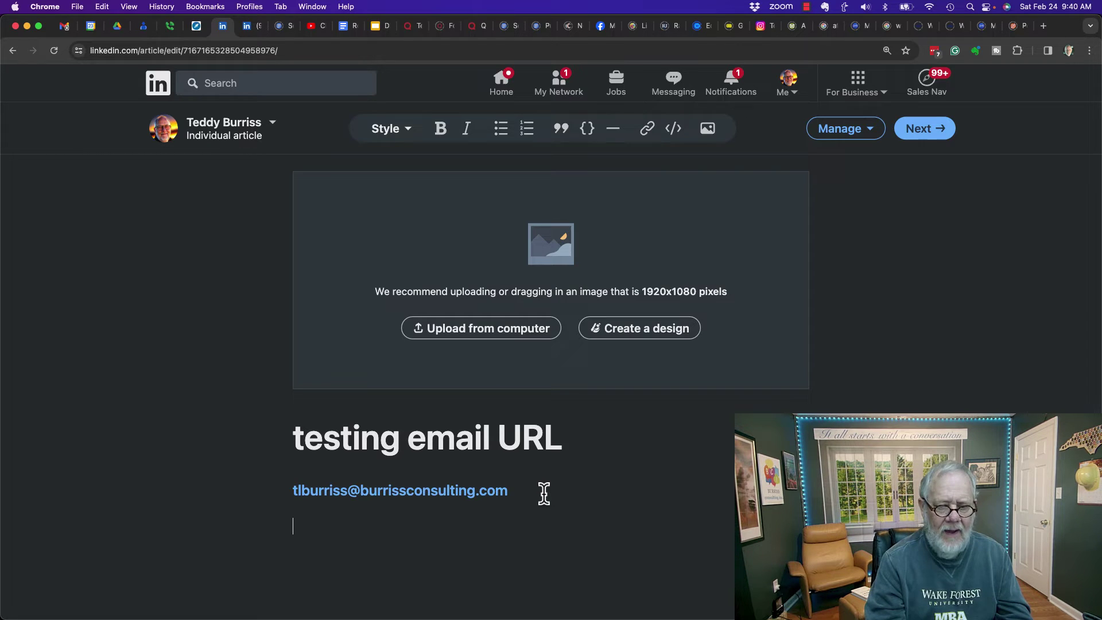
{"action": "type", "text": "Email Teddy"}
{"action": "key", "text": "alt+shift+Left"}
{"action": "key", "text": "alt+shift+Left"}
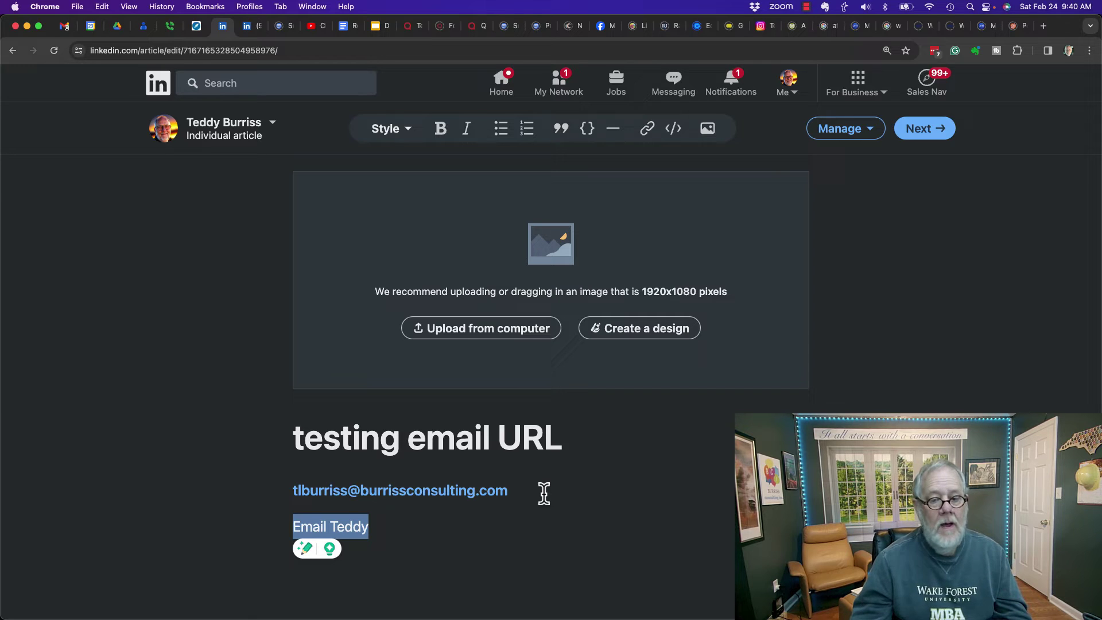
Step: Try linking that line to a mailto: address, then cancel when it is rejected as invalid
{"action": "left_click", "coordinate": [649, 131]}
{"action": "type", "text": "mailto"}
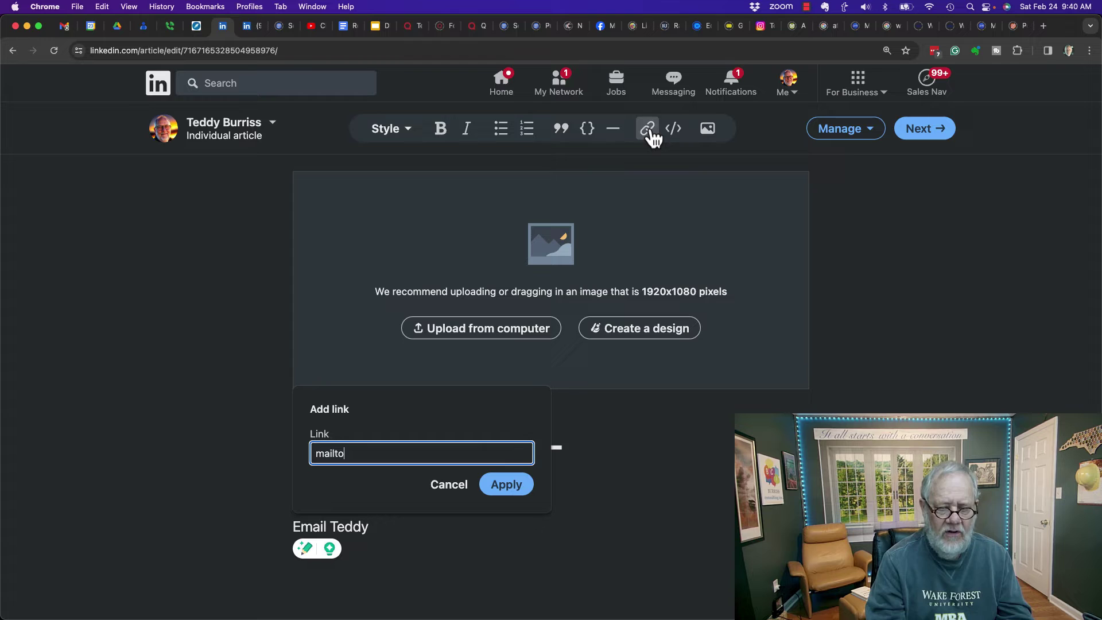
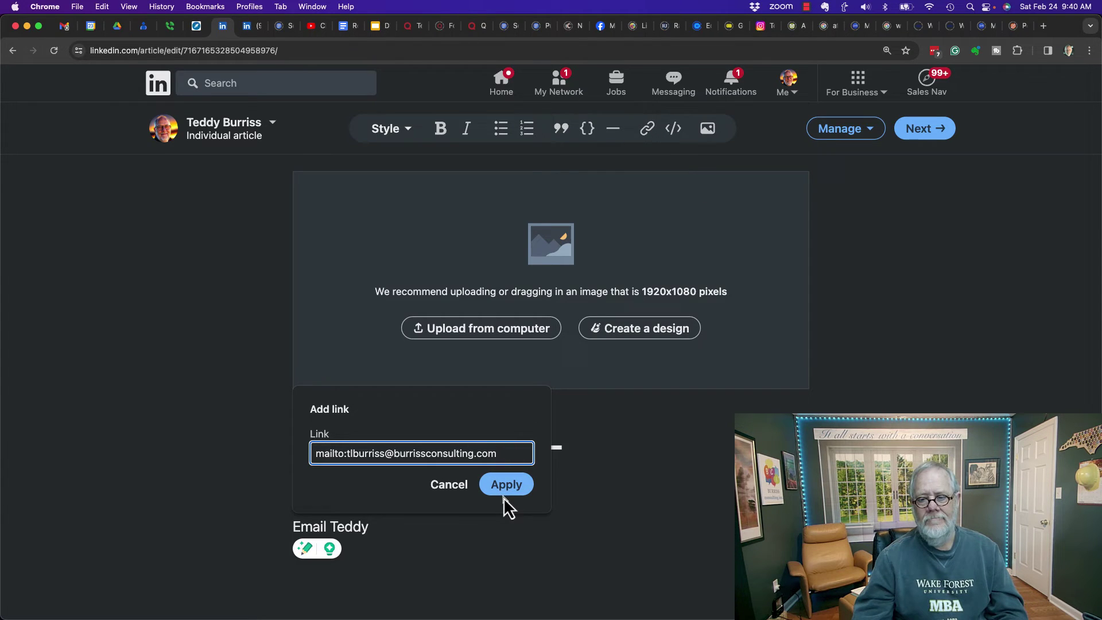
{"action": "left_click", "coordinate": [504, 497]}
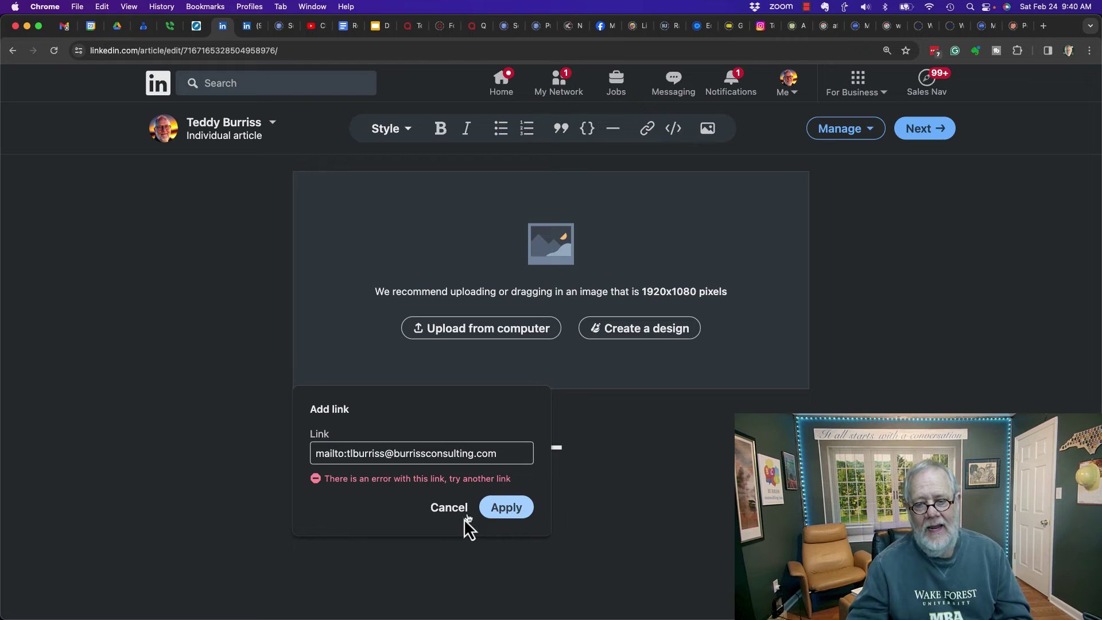
{"action": "left_click", "coordinate": [448, 508]}
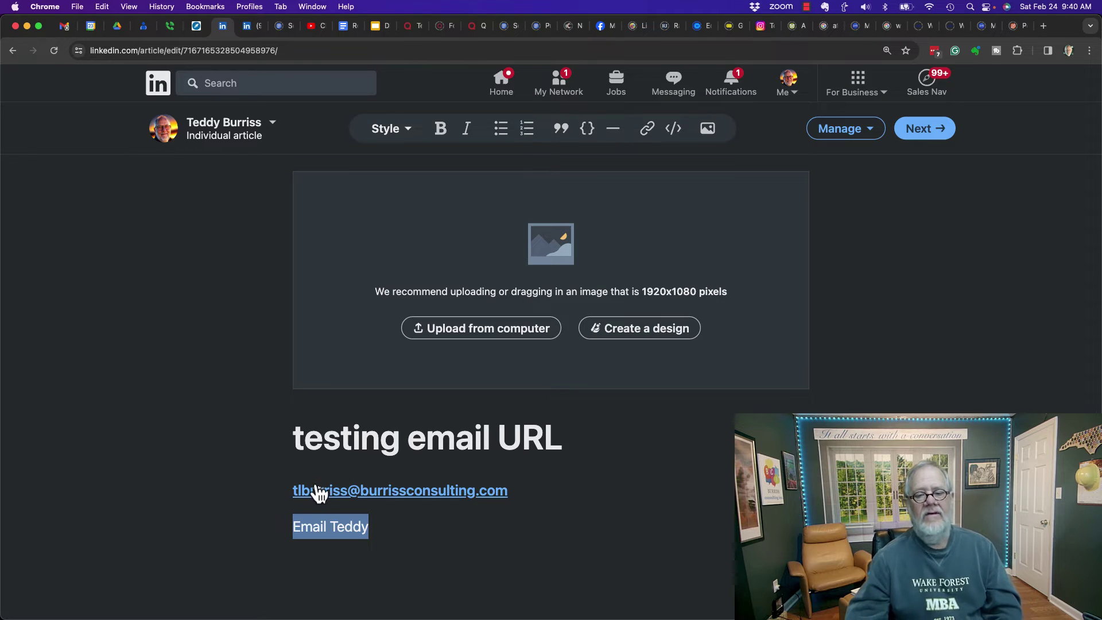
Step: Insert a test Gmail address below the email link so it auto-converts to a link
{"action": "left_click", "coordinate": [534, 495]}
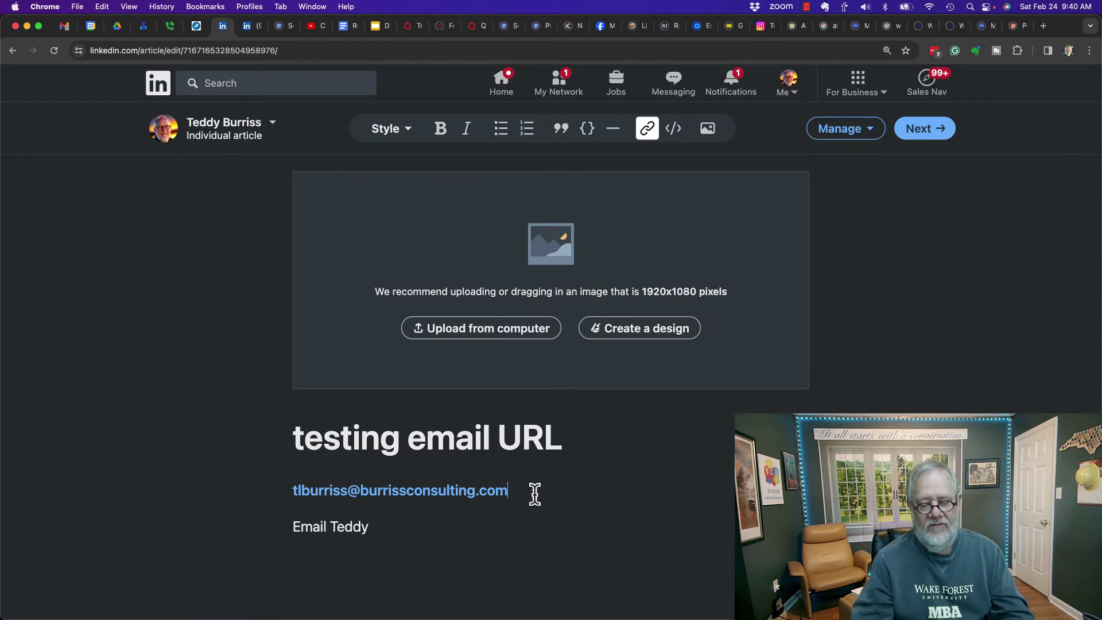
{"action": "key", "text": "Return"}
{"action": "key", "text": "Return"}
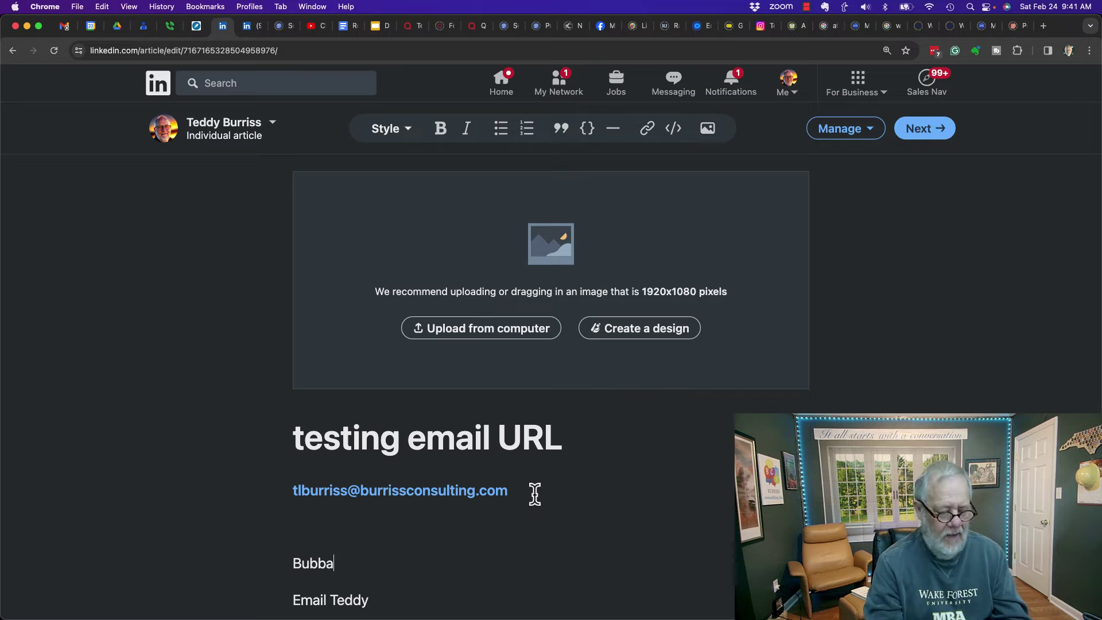
{"action": "key", "text": "Return"}
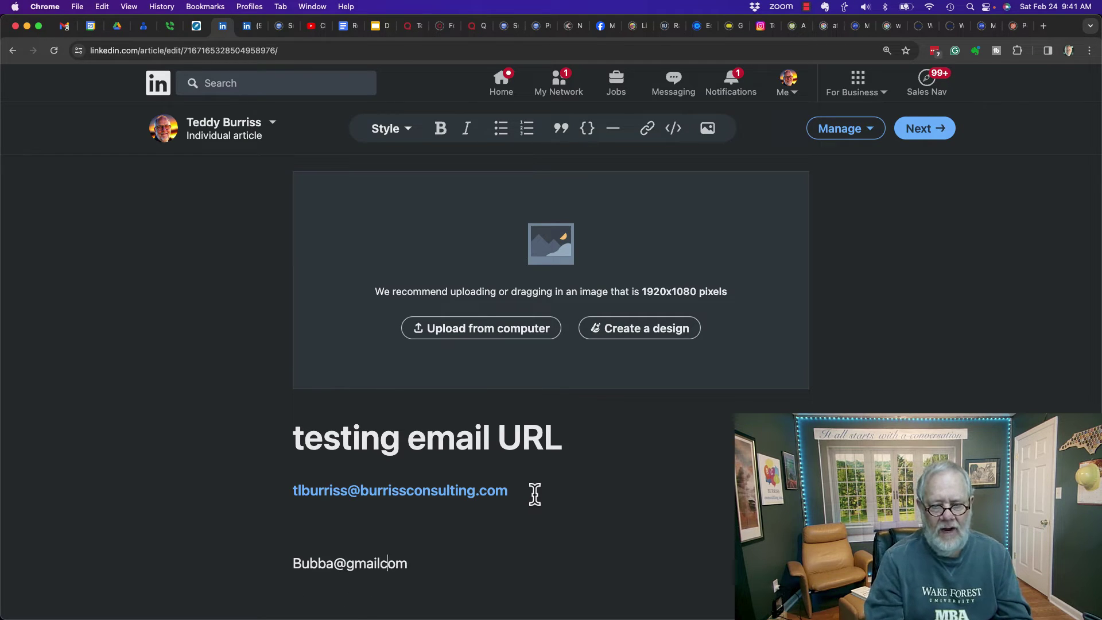
{"action": "type", "text": "."}
{"action": "key", "text": "Return"}
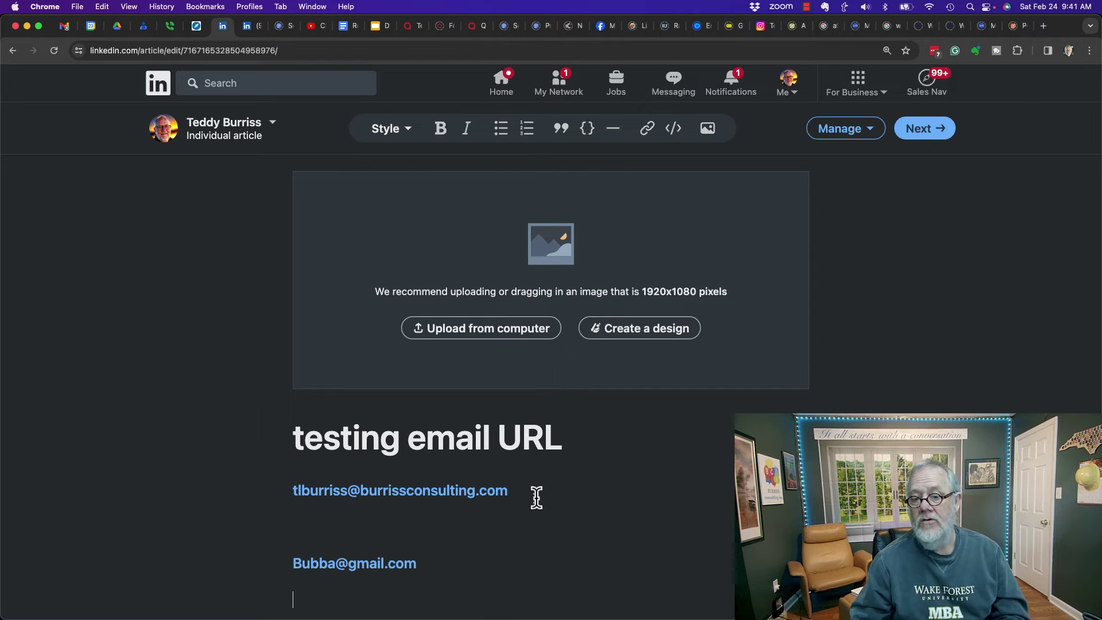
Step: Delete the test Gmail address and select the original email address
{"action": "left_click", "coordinate": [423, 568]}
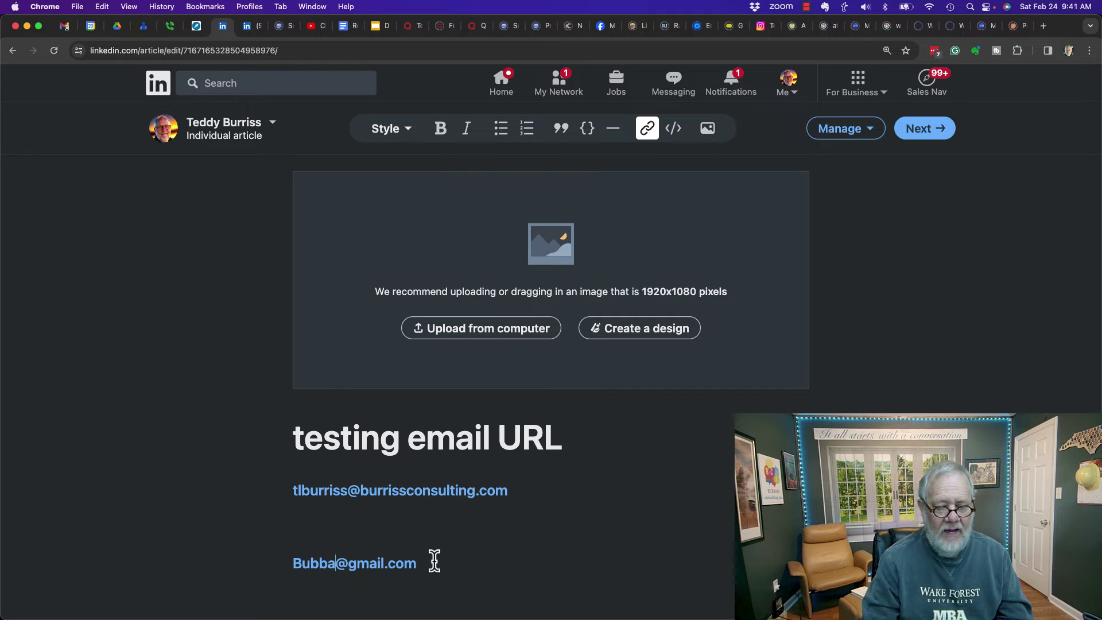
{"action": "type", "text": "EMail"}
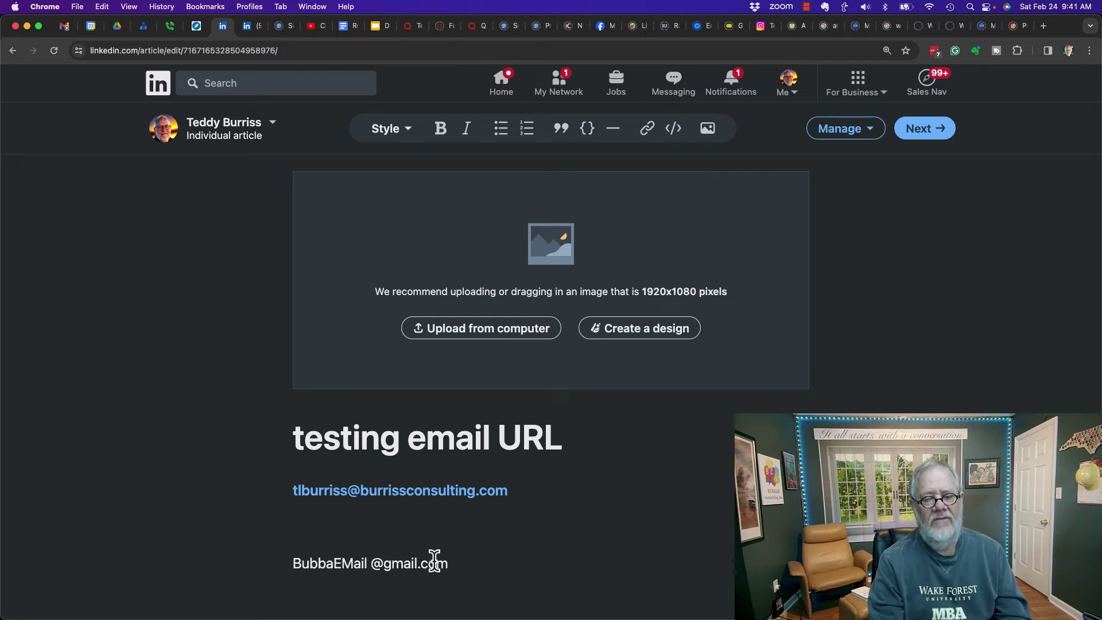
{"action": "key", "text": "shift+alt+Left"}
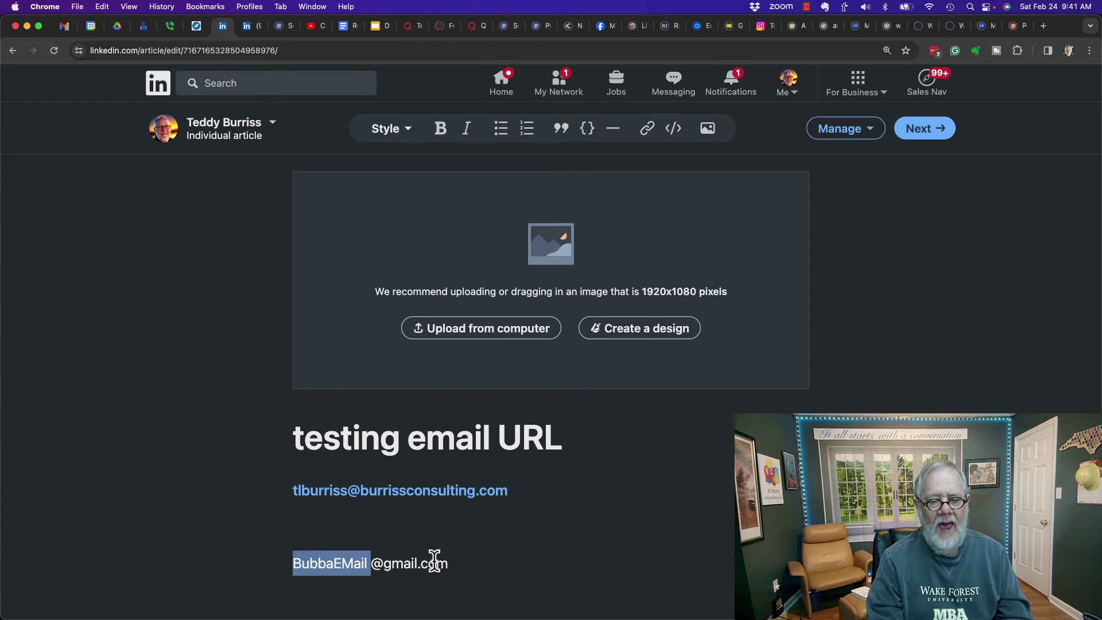
{"action": "key", "text": "BackSpace"}
{"action": "key", "text": "BackSpace"}
{"action": "key", "text": "shift+super+Right"}
{"action": "key", "text": "BackSpace"}
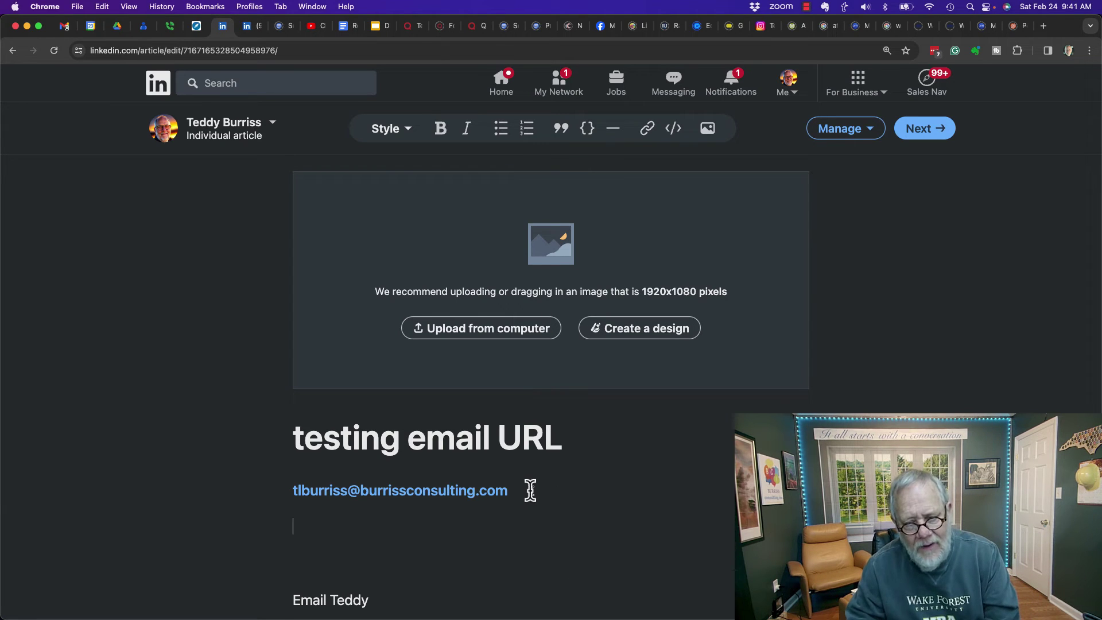
{"action": "left_click_drag", "start_coordinate": [525, 491], "coordinate": [298, 476]}
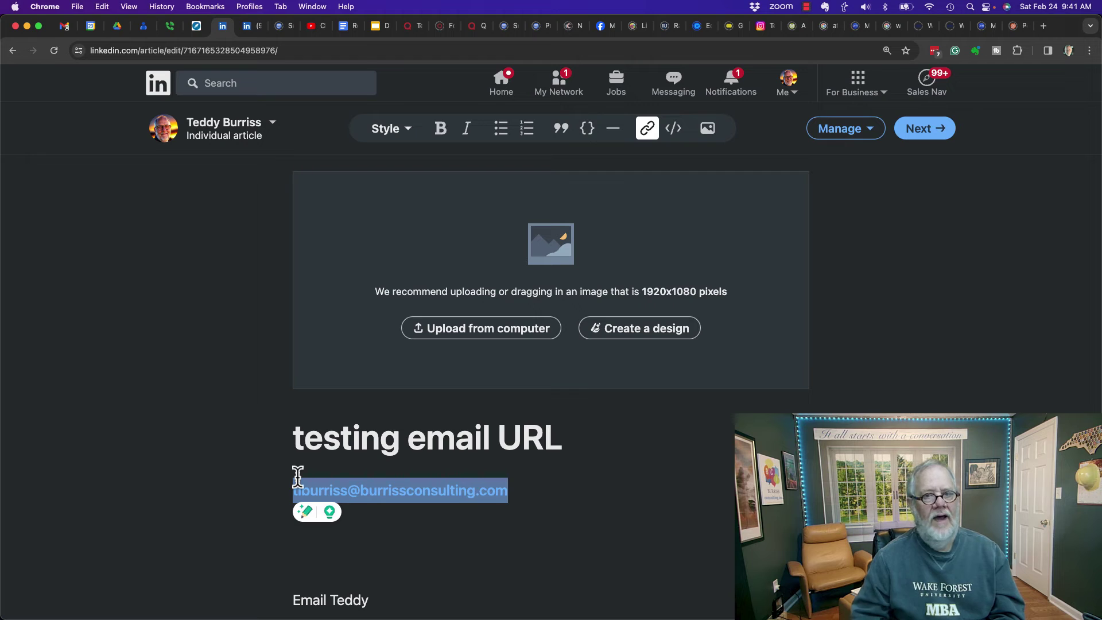
{"action": "left_click", "coordinate": [248, 27]}
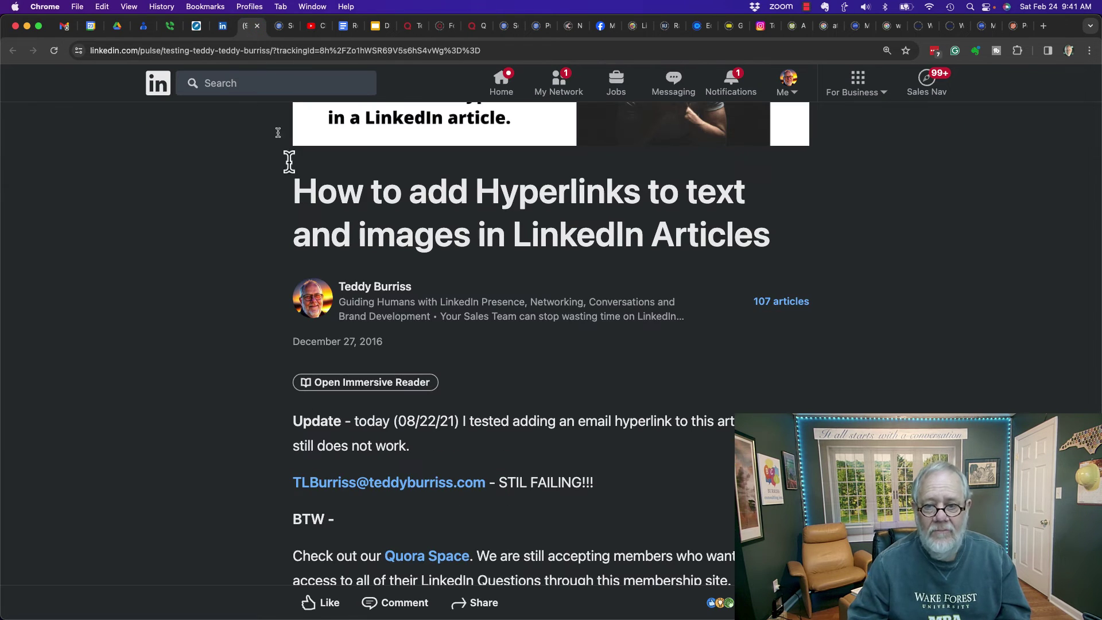
{"action": "left_click_drag", "start_coordinate": [498, 382], "coordinate": [176, 331]}
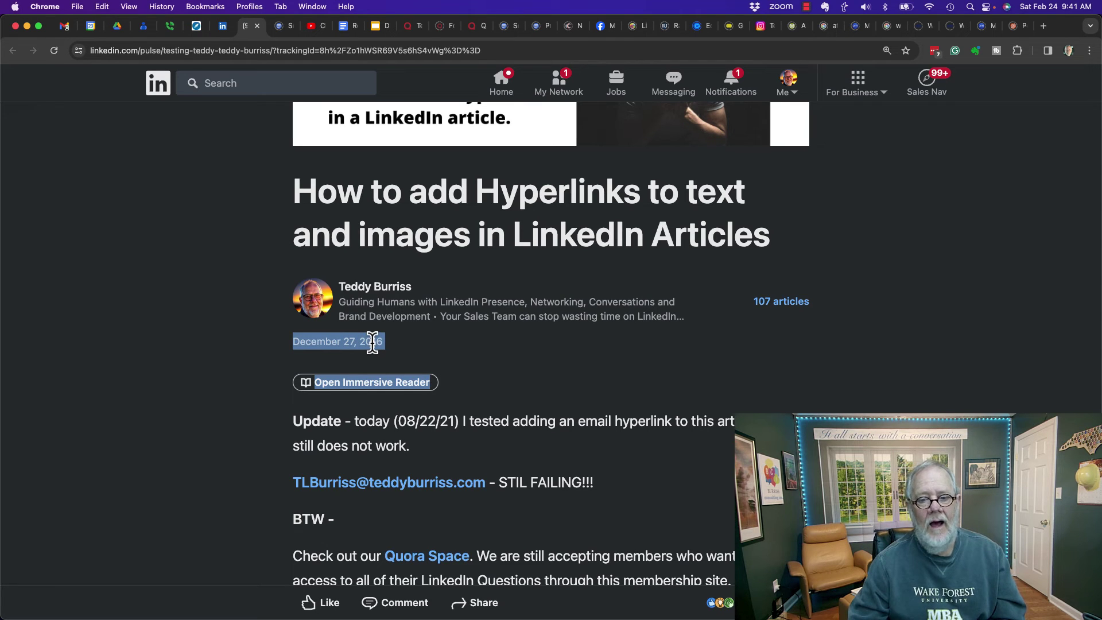
{"action": "left_click", "coordinate": [270, 465]}
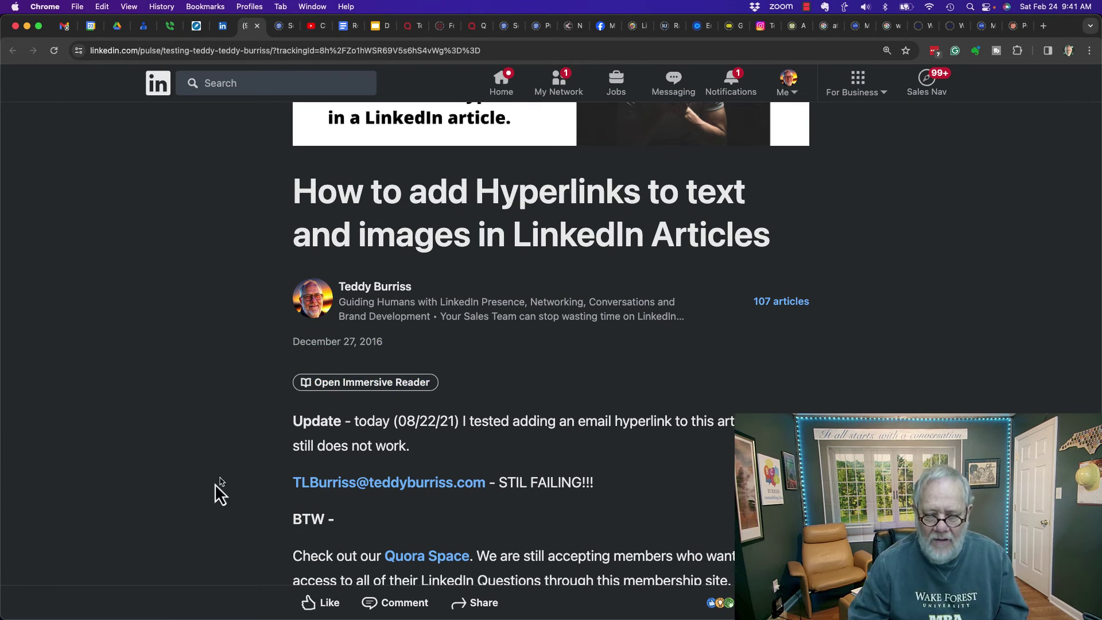
{"action": "scroll", "coordinate": [196, 503], "scroll_direction": "down", "scroll_amount": 15}
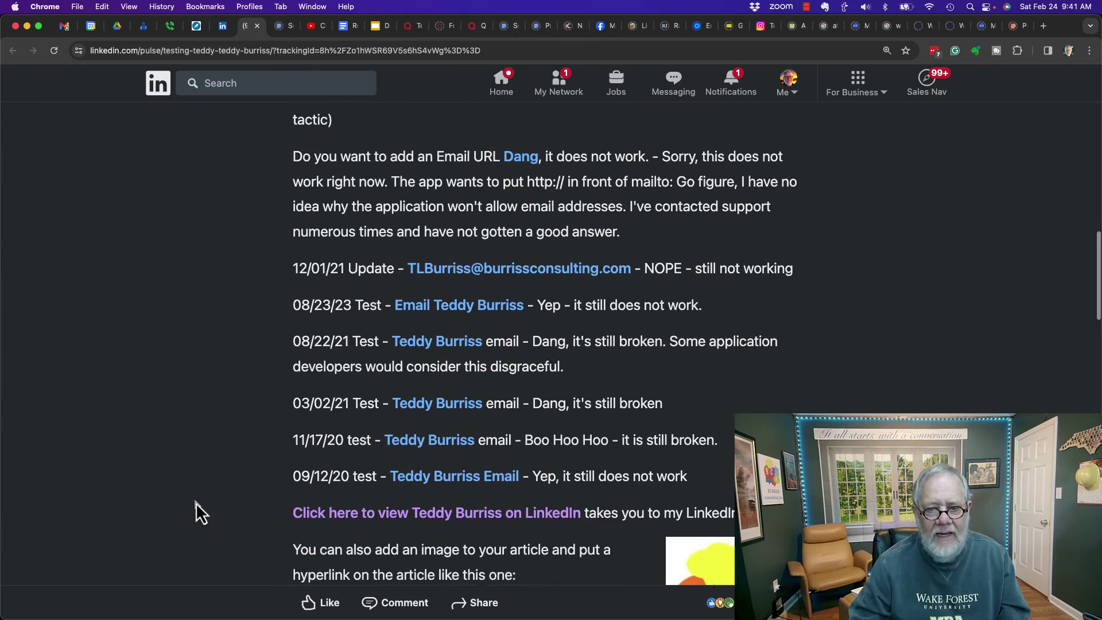
{"action": "scroll", "coordinate": [195, 502], "scroll_direction": "down", "scroll_amount": 10}
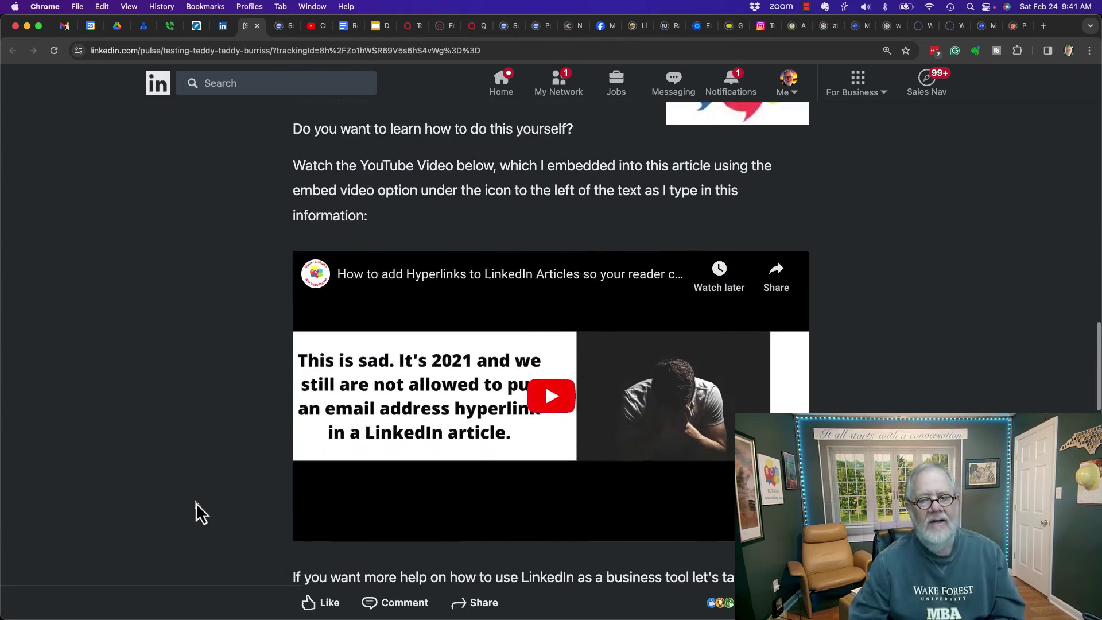
{"action": "scroll", "coordinate": [195, 502], "scroll_direction": "down", "scroll_amount": 6}
{"action": "scroll", "coordinate": [196, 502], "scroll_direction": "up", "scroll_amount": 6}
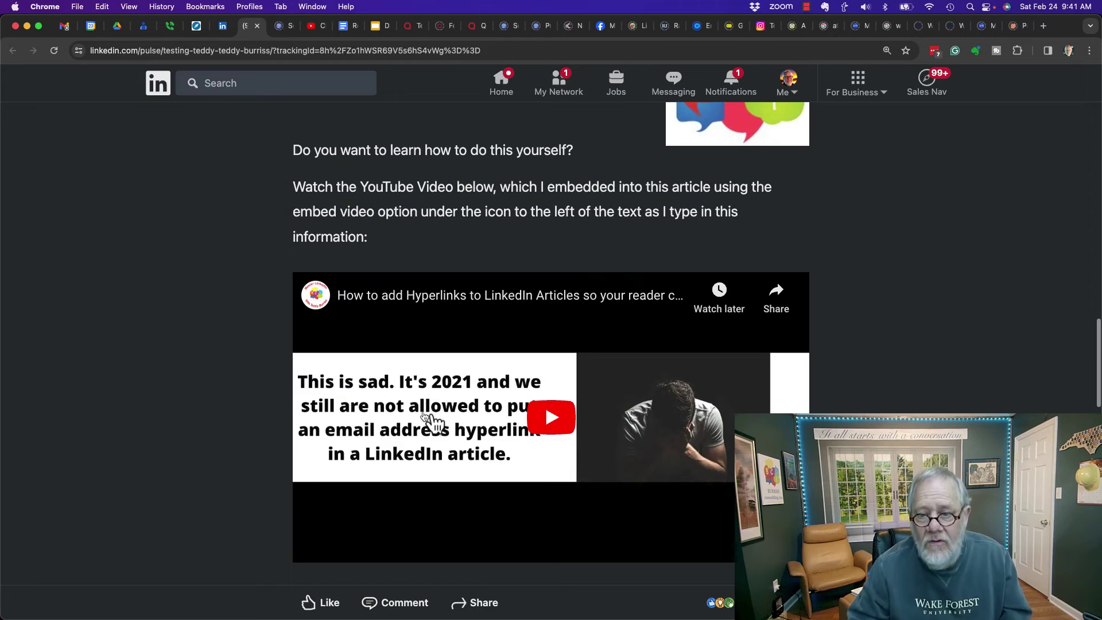
{"action": "scroll", "coordinate": [199, 451], "scroll_direction": "down", "scroll_amount": 9}
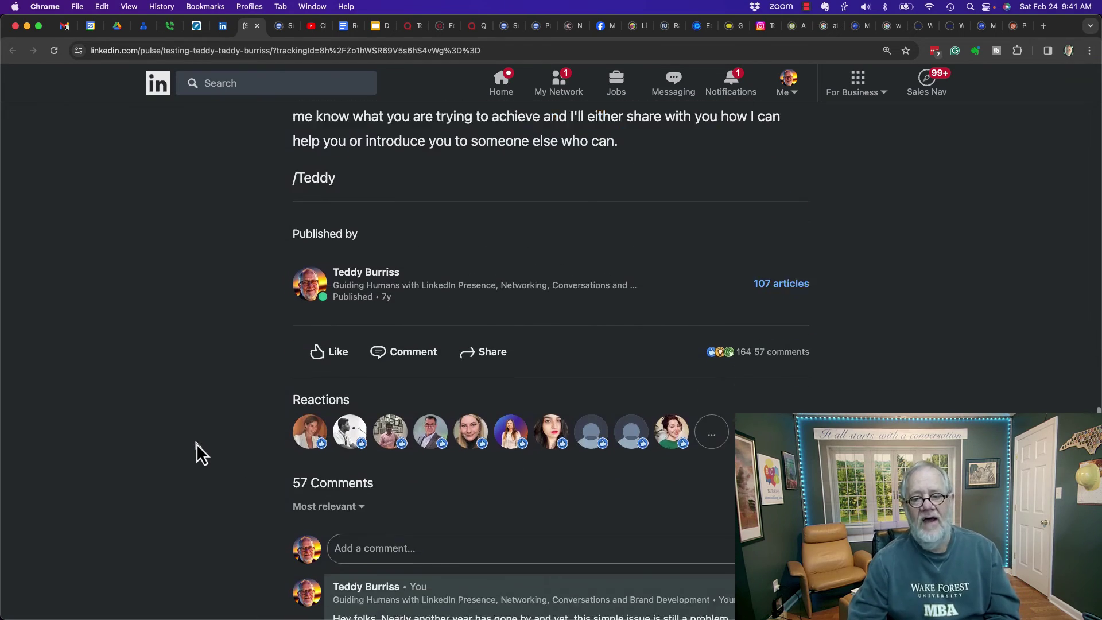
{"action": "scroll", "coordinate": [197, 444], "scroll_direction": "up", "scroll_amount": 15}
{"action": "scroll", "coordinate": [198, 448], "scroll_direction": "down", "scroll_amount": 1}
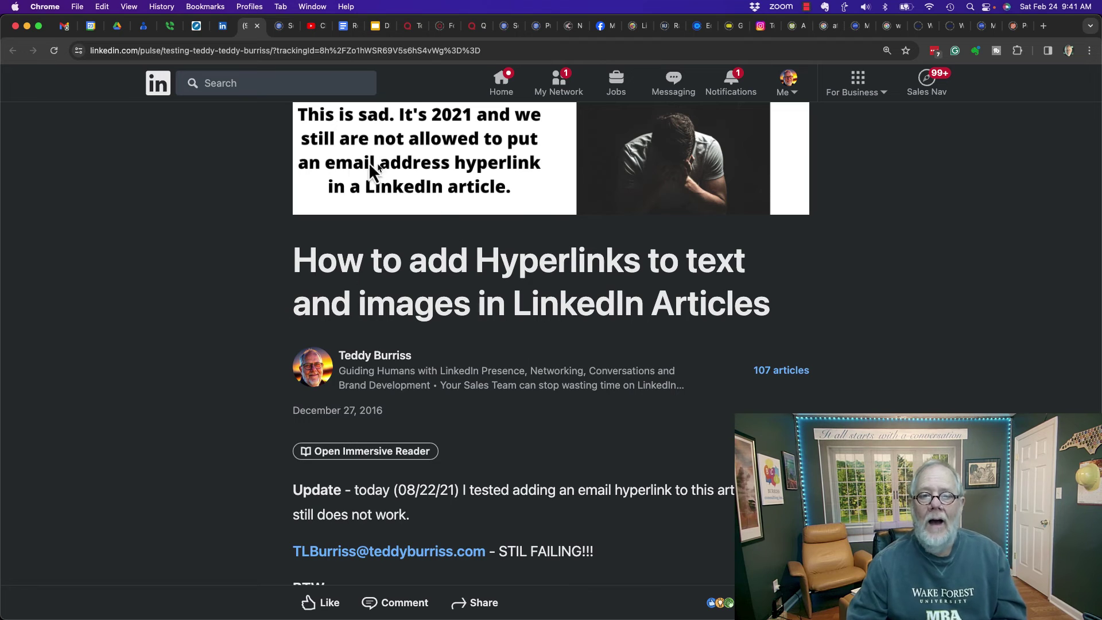
{"action": "scroll", "coordinate": [519, 171], "scroll_direction": "up", "scroll_amount": 2}
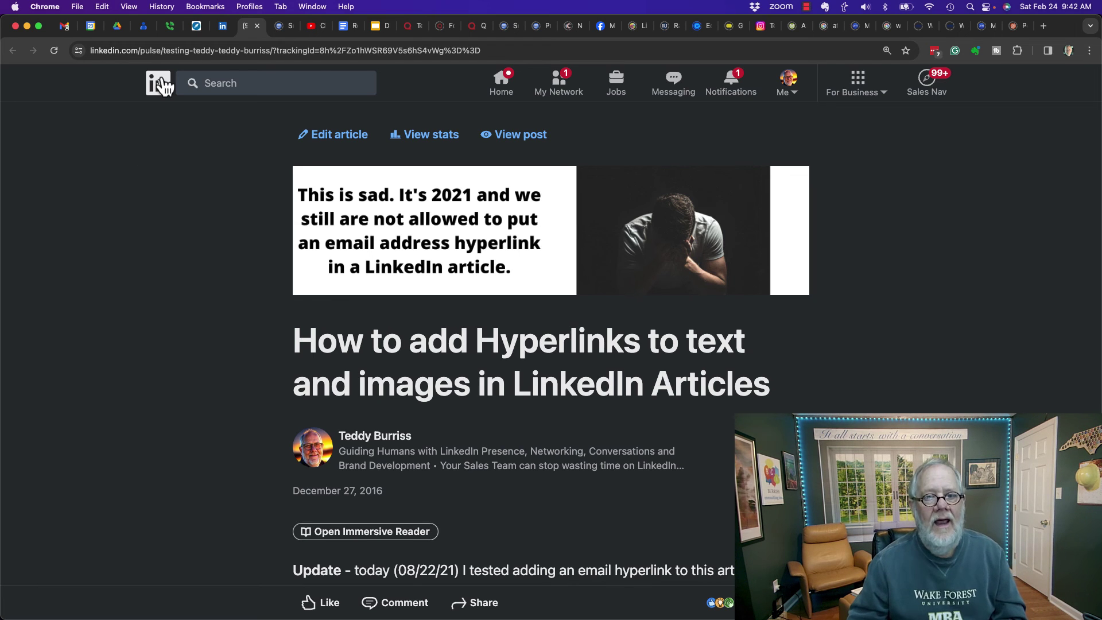
{"action": "left_click", "coordinate": [220, 33]}
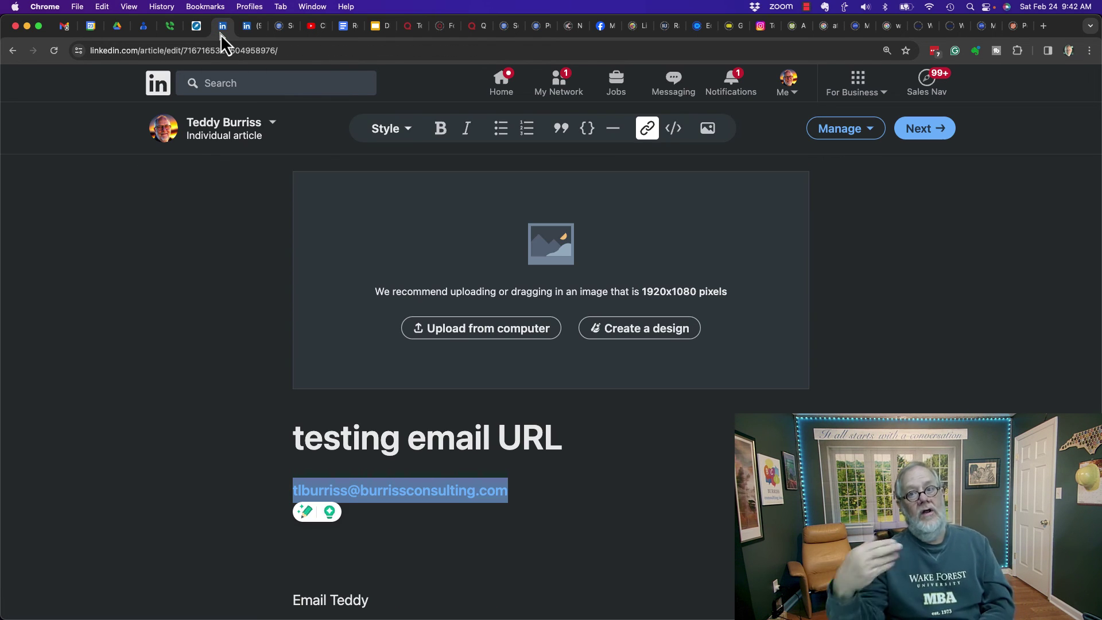